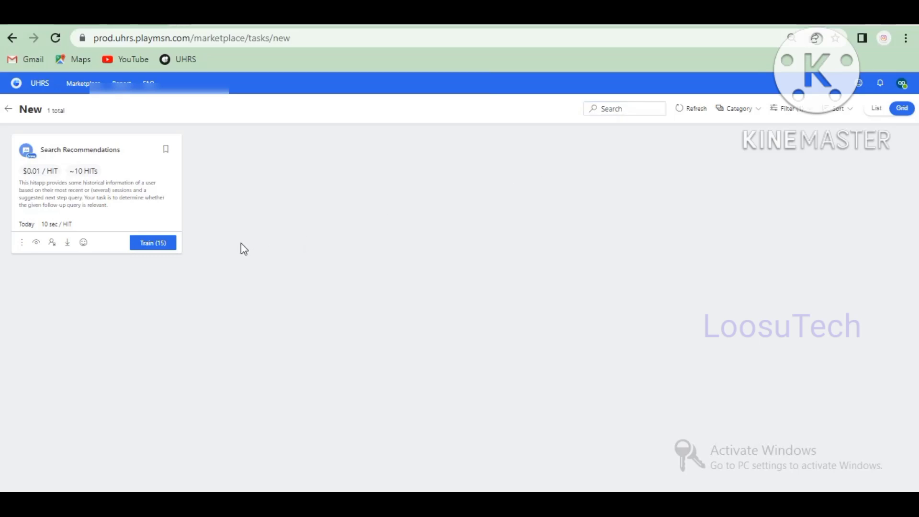
Start the 15 Search Recommendations training HITs from the task card.
click(170, 248)
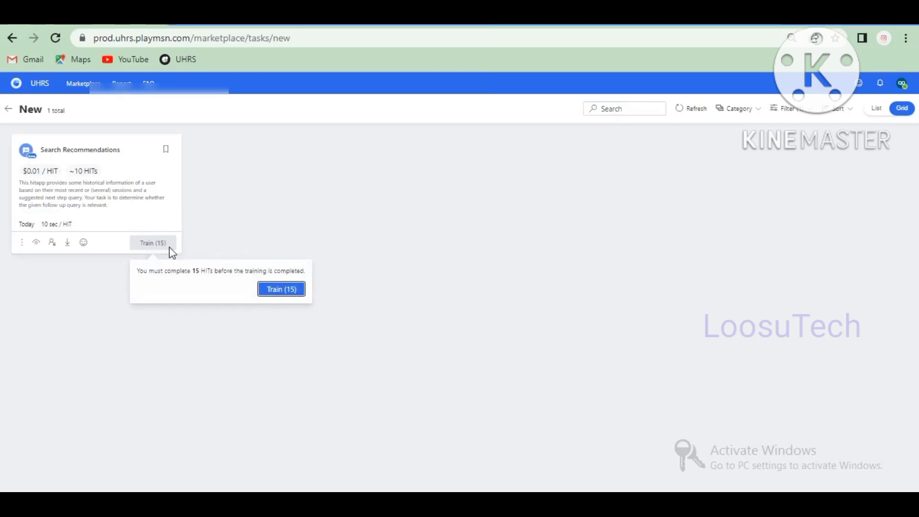
click(278, 294)
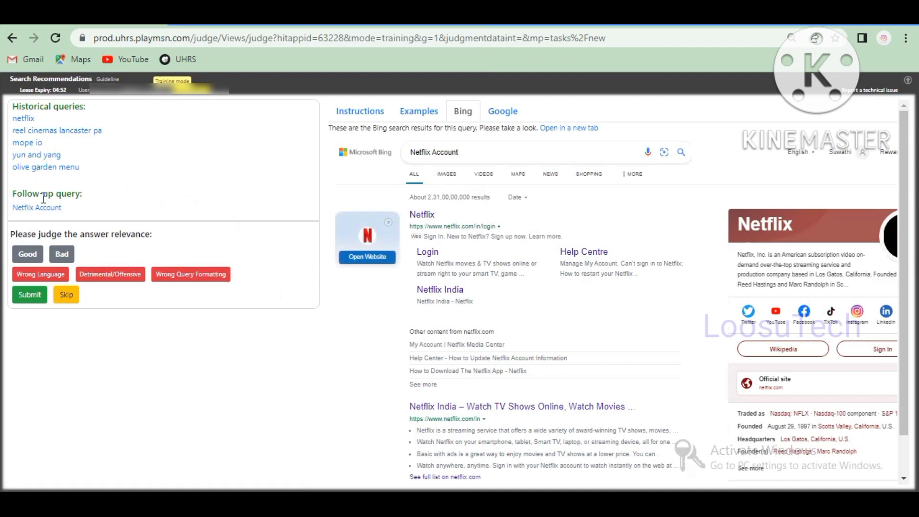
Judge the follow-up query 'Netflix Account' as Good and acknowledge the feedback.
click(29, 251)
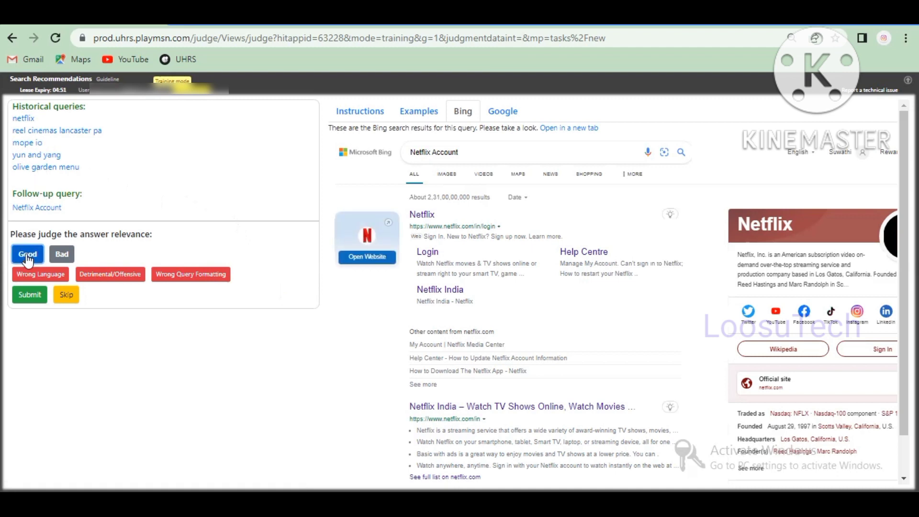
click(29, 295)
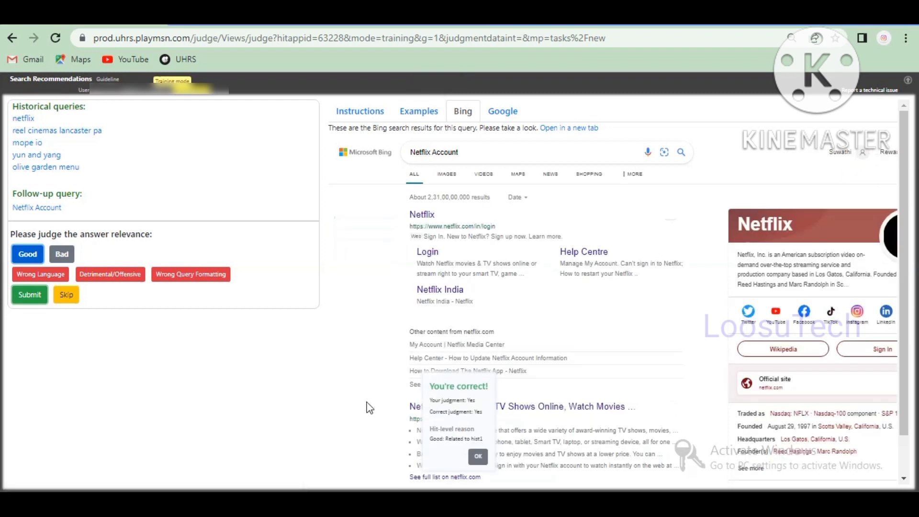
click(477, 456)
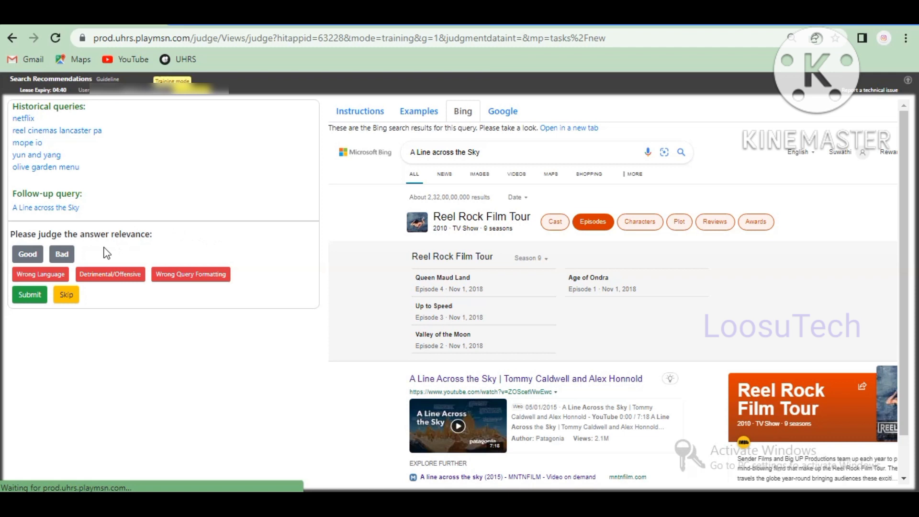
Judge 'A Line across the Sky' as Bad and acknowledge the feedback.
click(63, 255)
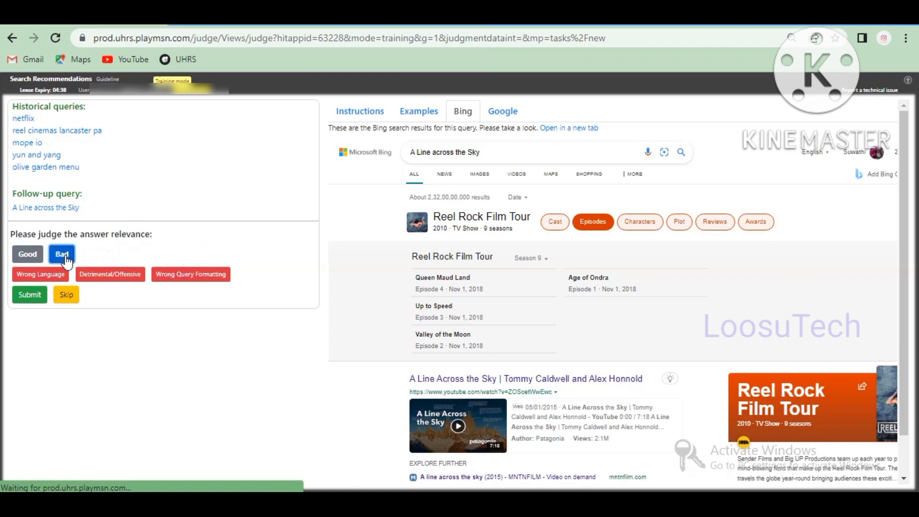
click(30, 296)
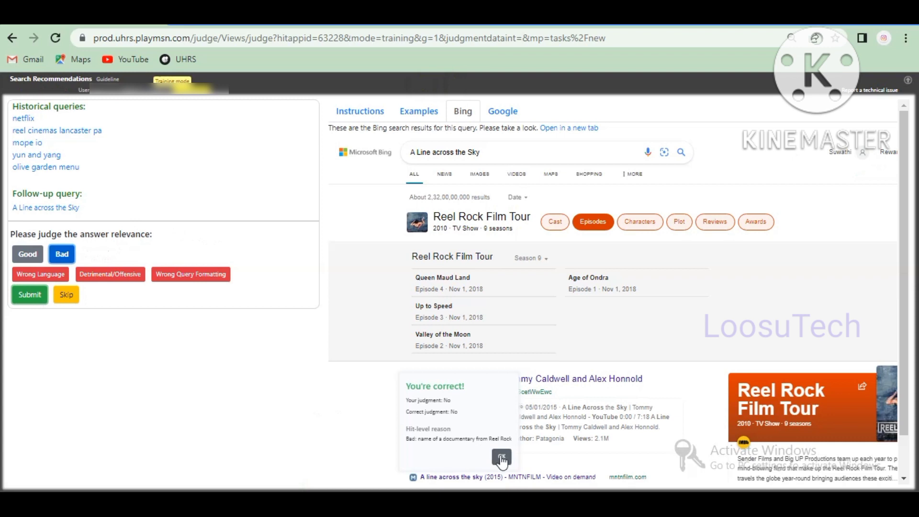
click(501, 459)
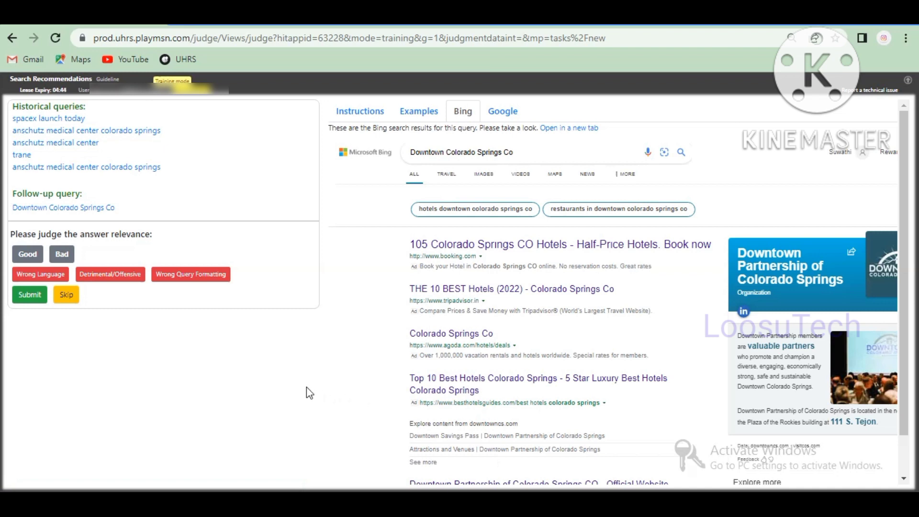
Judge 'Downtown Colorado Springs Co' as Bad and review the feedback.
click(65, 254)
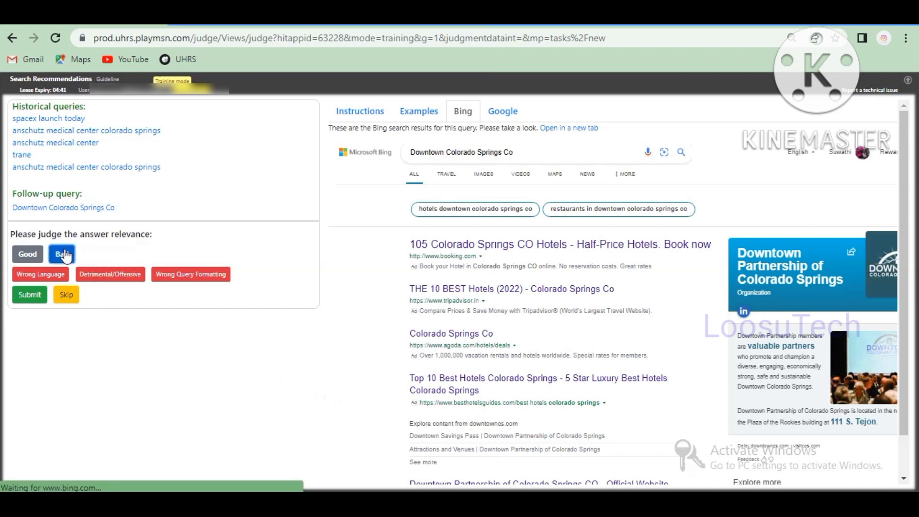
click(30, 297)
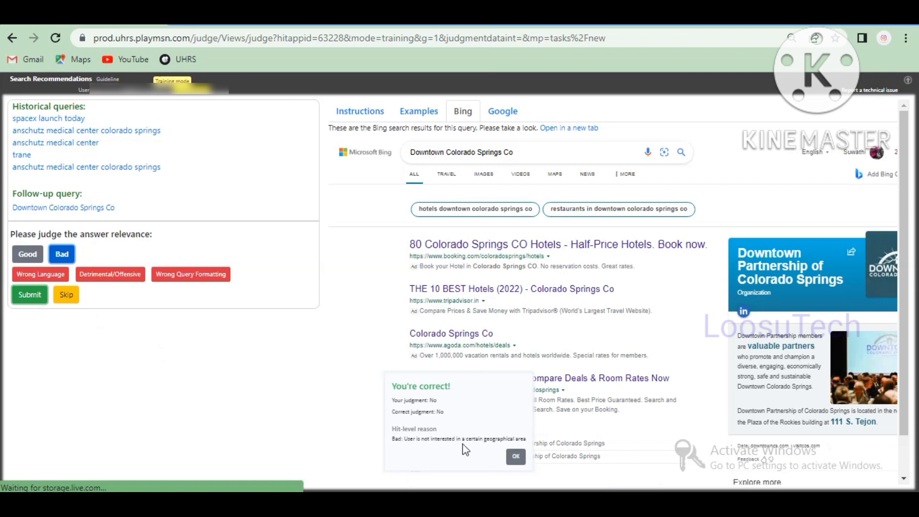
click(516, 457)
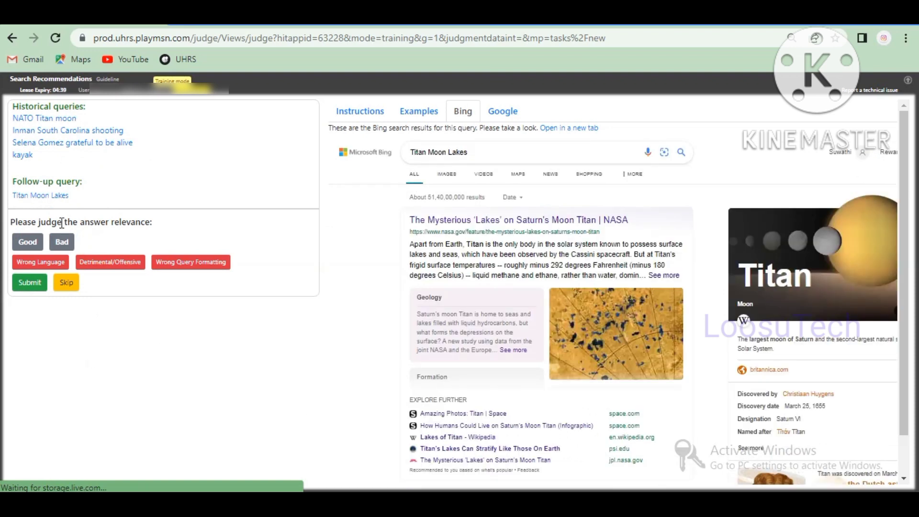
Judge 'Titan Moon Lakes' as Bad and review the feedback marking it incorrect.
click(62, 242)
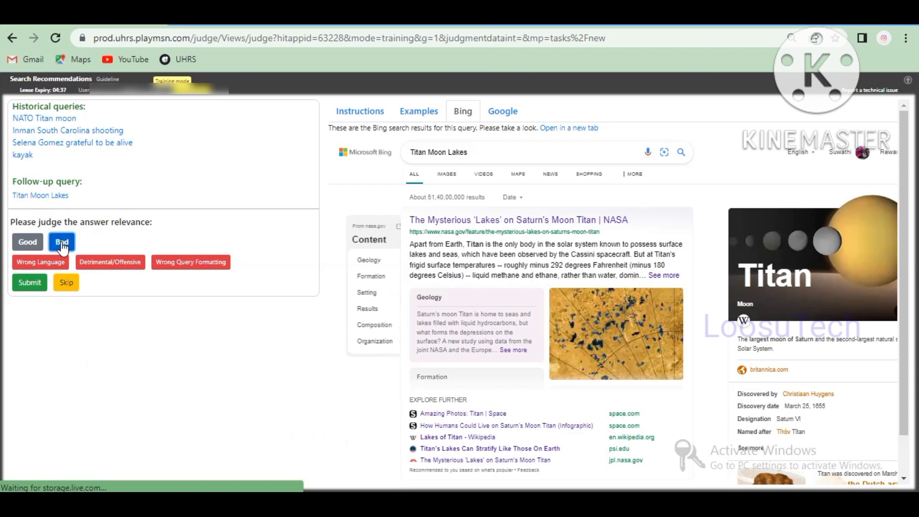
click(32, 283)
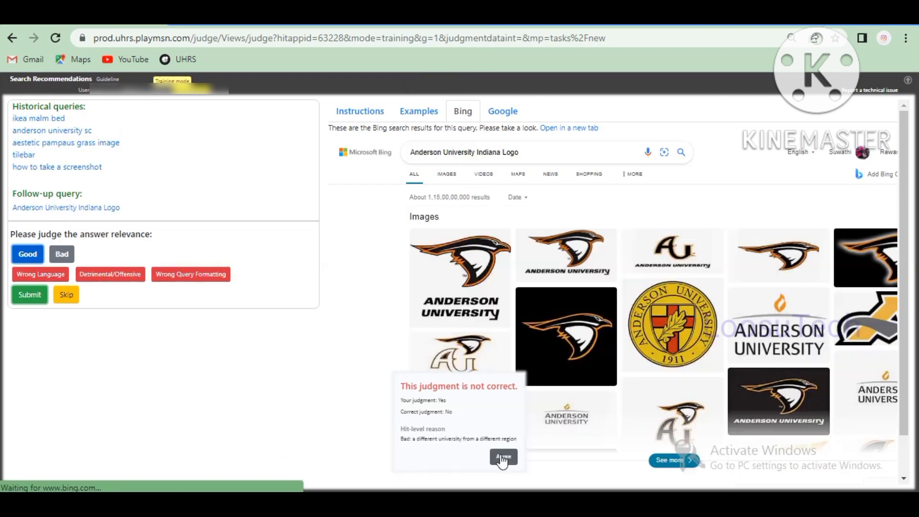
click(503, 457)
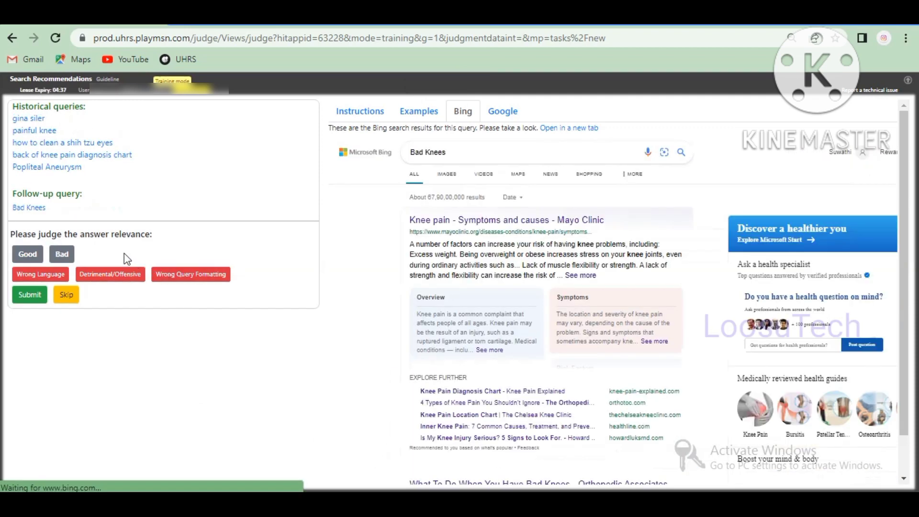
Judge 'Bad Knees' as Bad and review the feedback marking it incorrect.
click(63, 254)
click(34, 299)
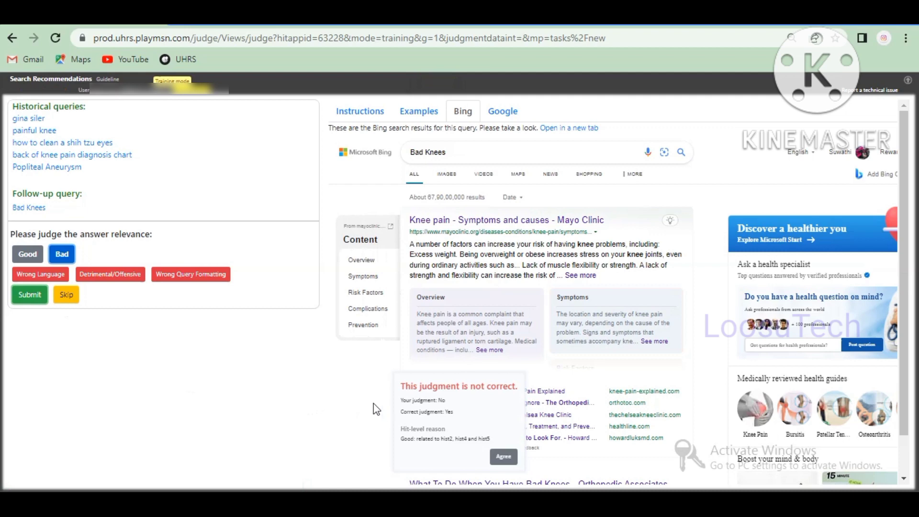
click(503, 457)
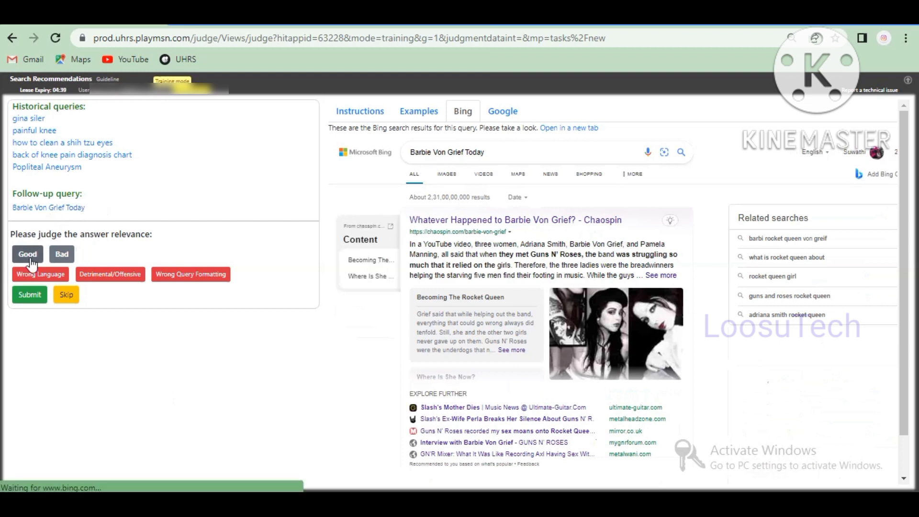
Judge 'Barbie Von Grief Today' as Bad, confirmed correct by the feedback.
click(62, 255)
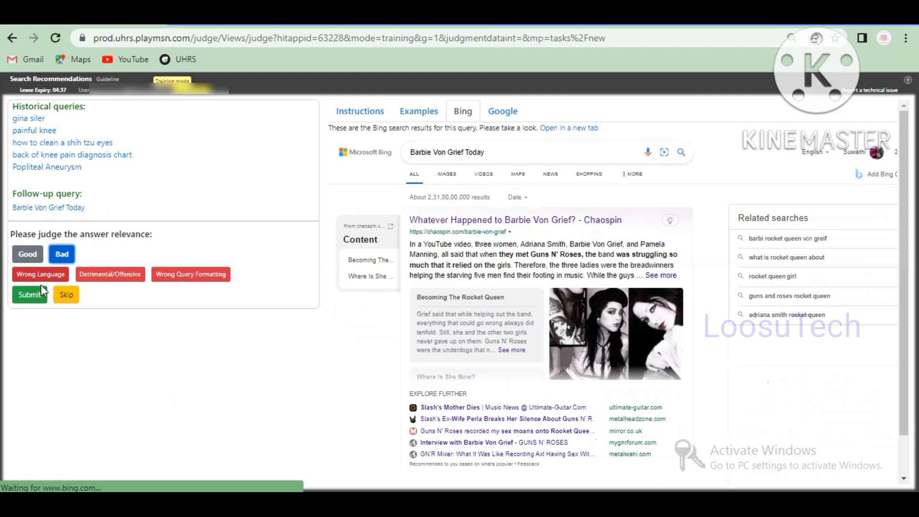
click(36, 296)
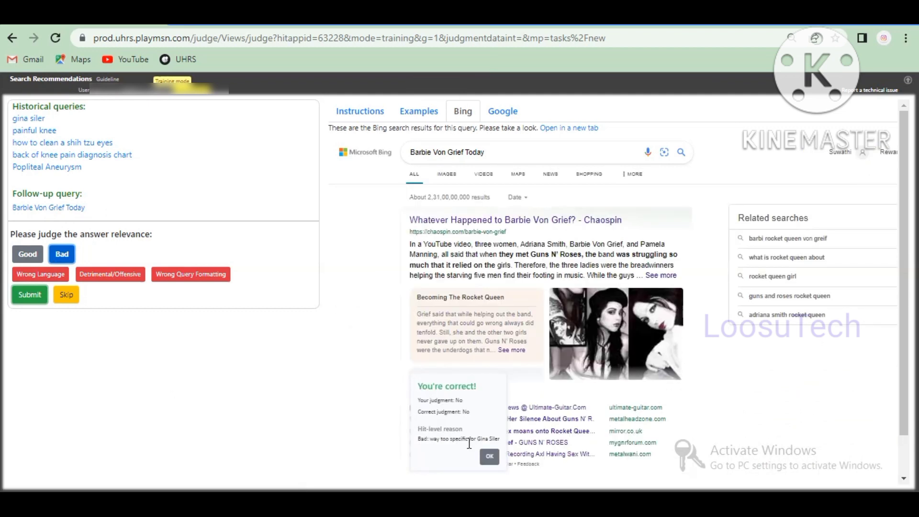
click(486, 458)
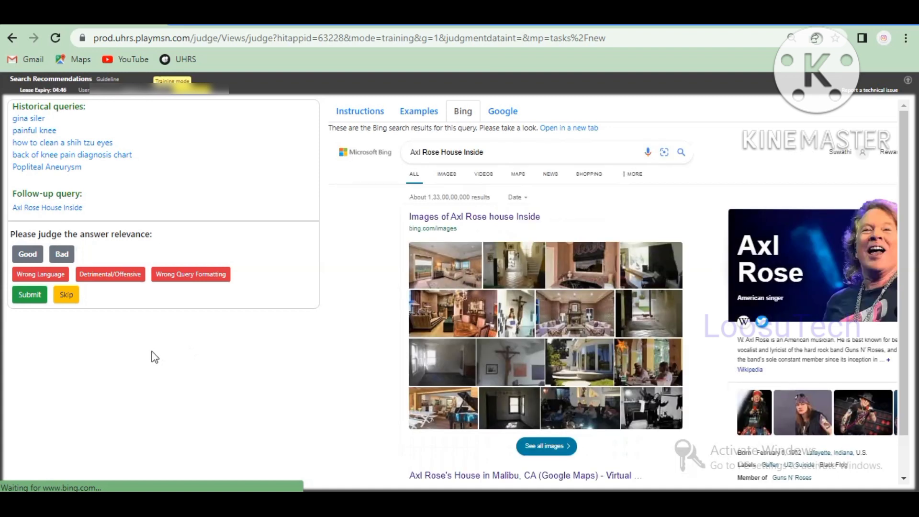
Judge 'Axl Rose House Inside' as Bad, confirmed correct by the feedback.
click(63, 255)
click(34, 298)
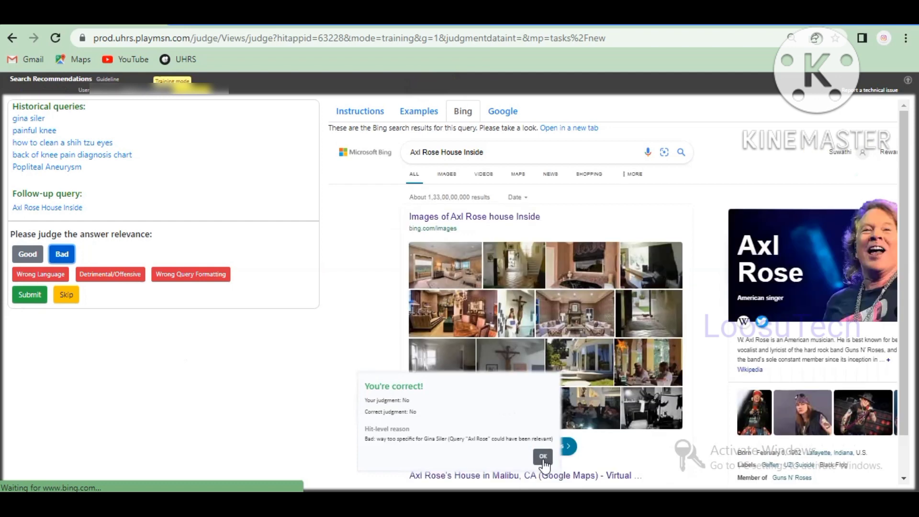
click(542, 457)
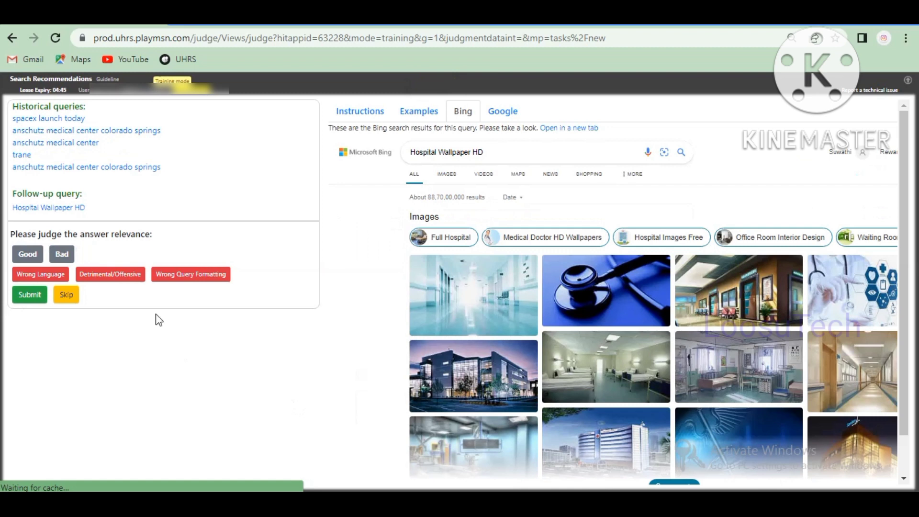
Judge 'Hospital Wallpaper HD' as Bad and submit it.
click(66, 256)
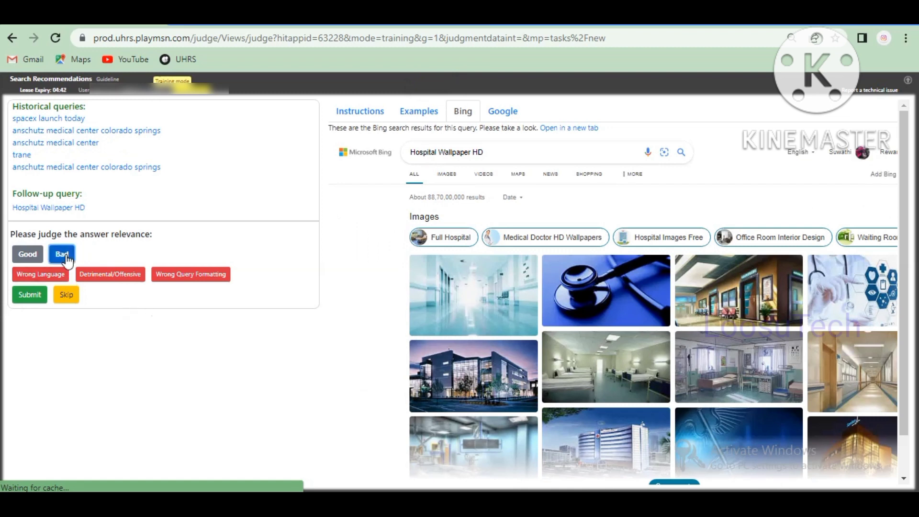
click(34, 294)
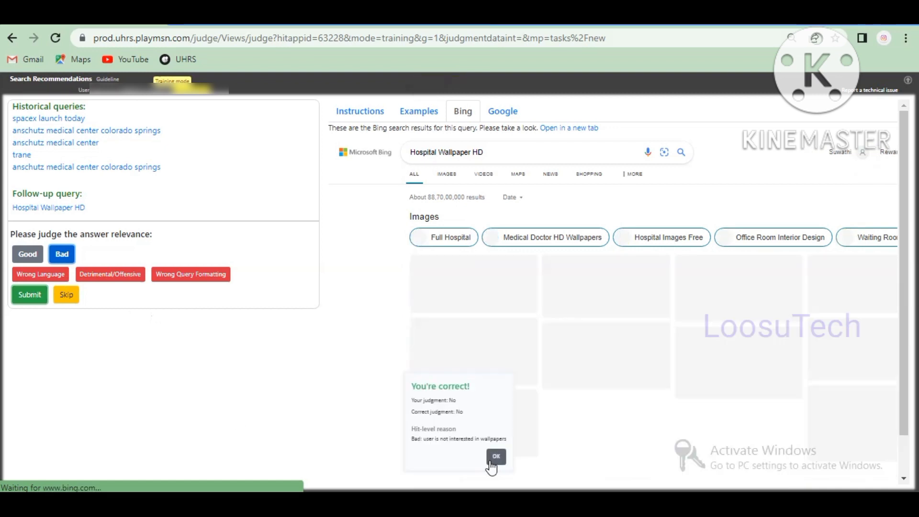